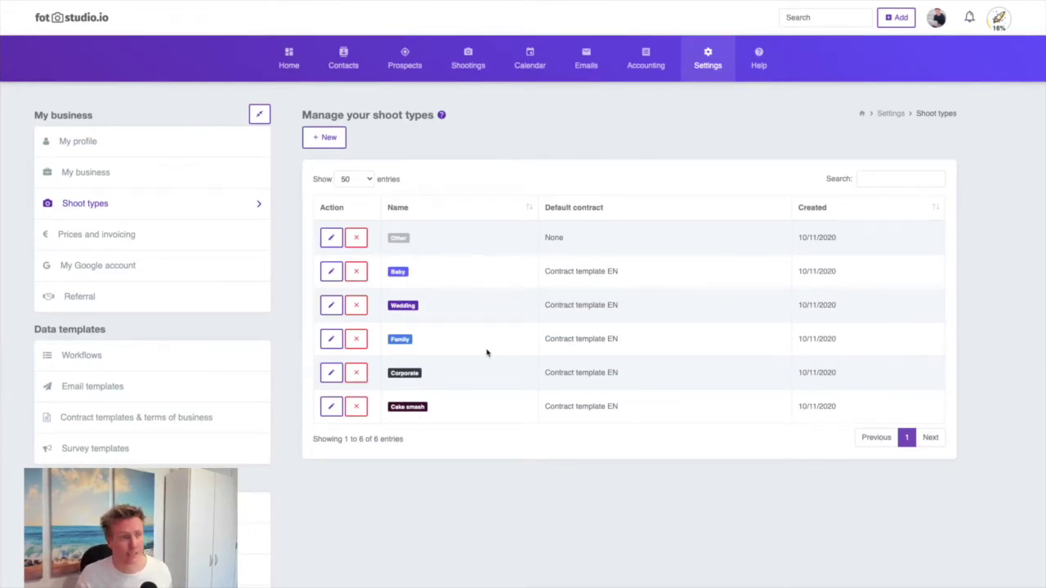
# Open the Baby shoot type for editing and view its 30% deposit + 70% balance payment plan options.
pyautogui.moveTo(752, 78)
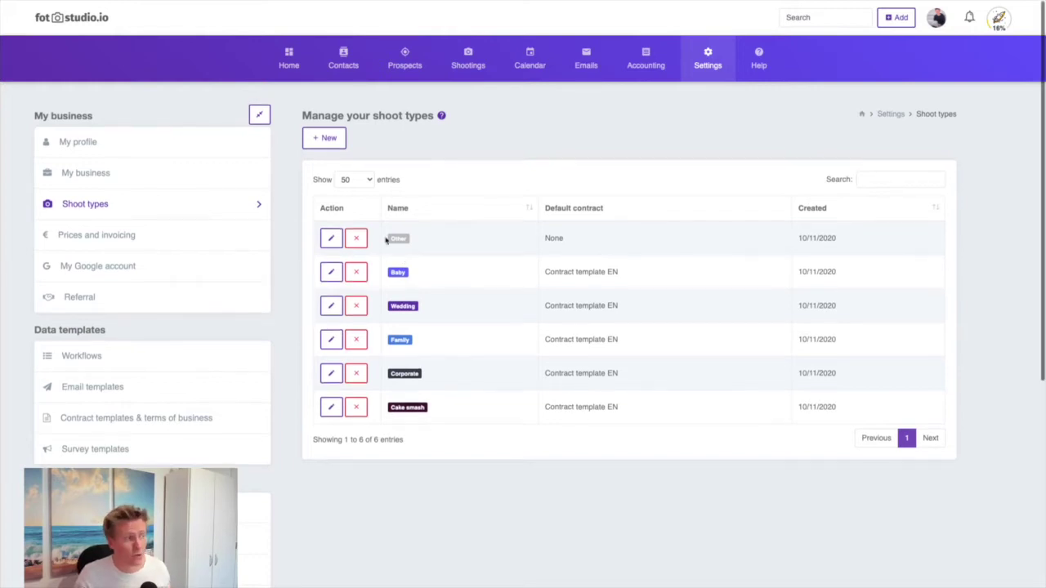
pyautogui.scroll(-1, 351, 147)
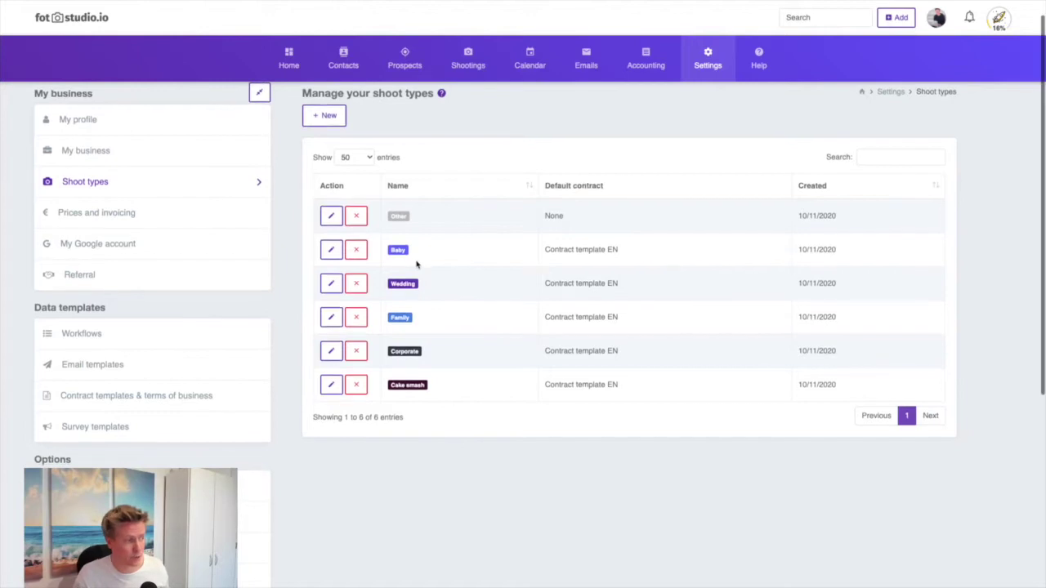
pyautogui.click(332, 250)
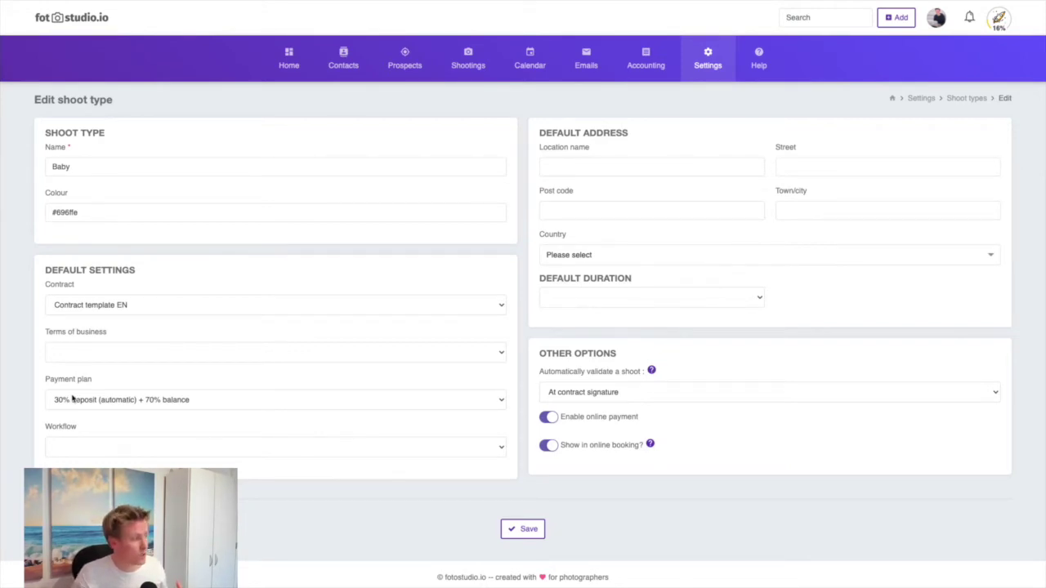
pyautogui.click(72, 399)
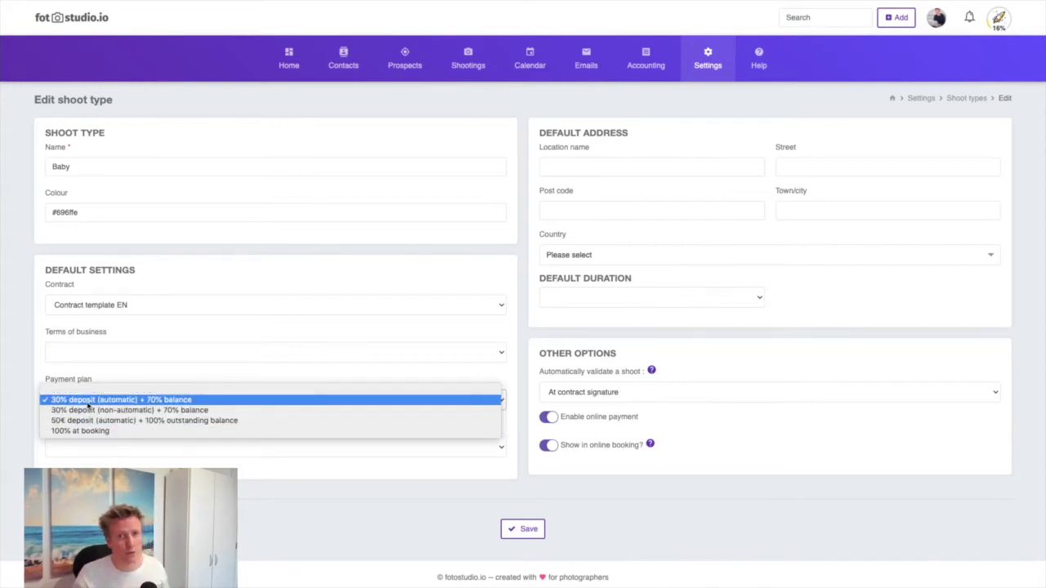
pyautogui.click(31, 390)
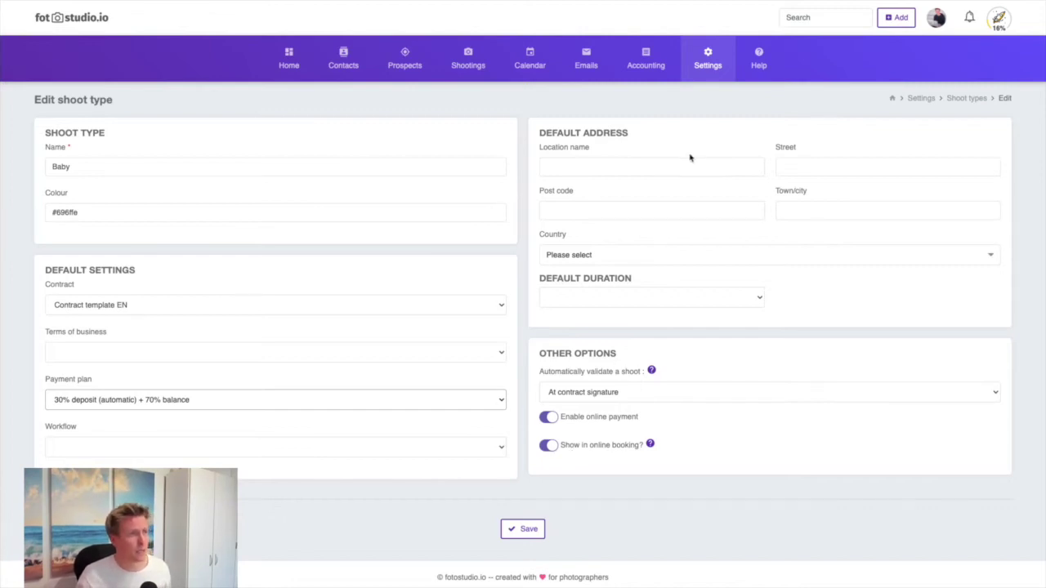
pyautogui.moveTo(717, 63)
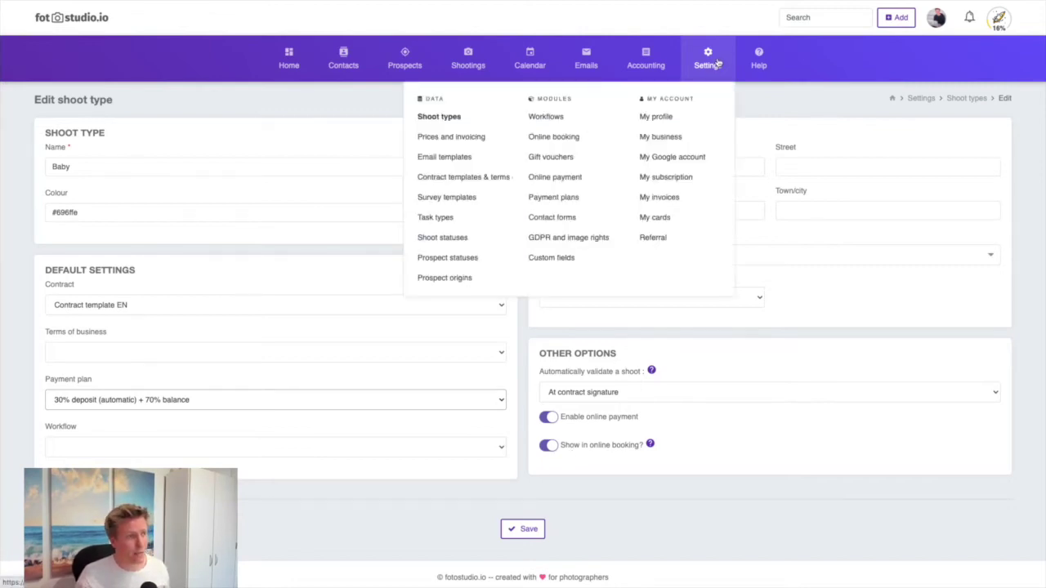
# In Prices and invoicing, start a new price named 'Shoot 1' described as '1 hour shoot with 10 photos'.
pyautogui.click(452, 140)
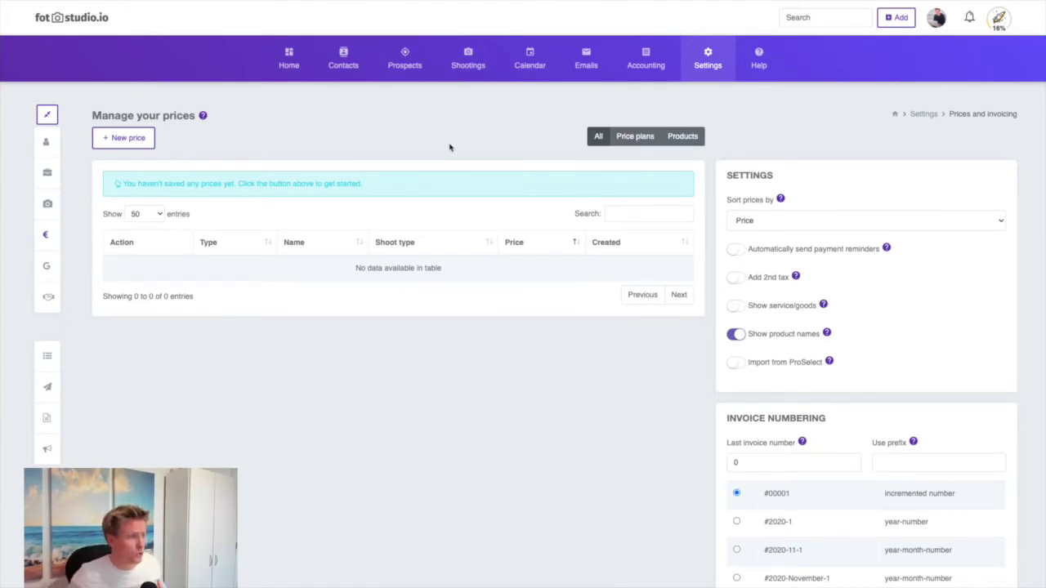
pyautogui.click(131, 144)
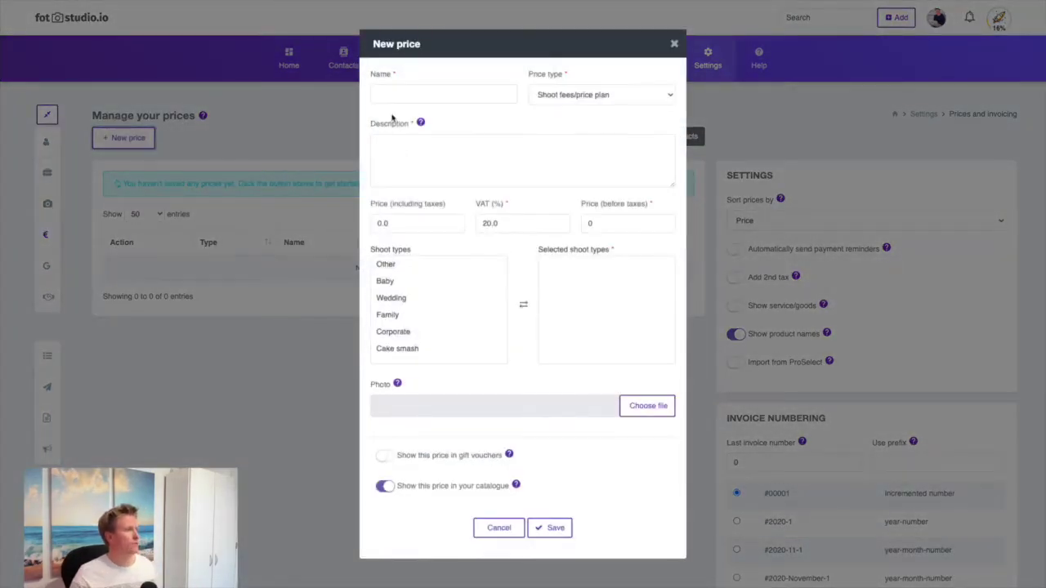
pyautogui.click(390, 96)
pyautogui.write('Sho')
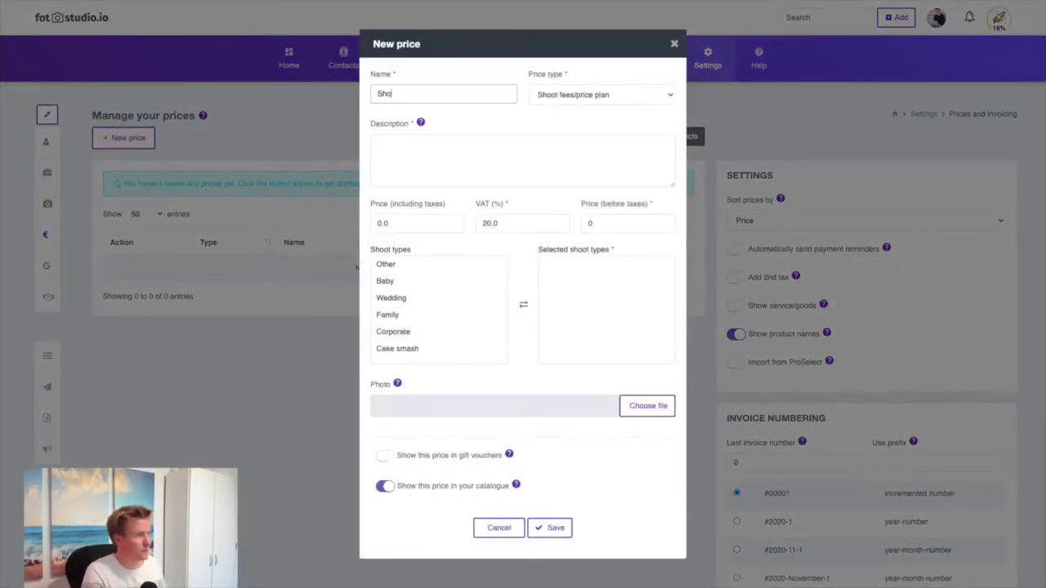
pyautogui.press('BackSpace')
pyautogui.write('oot 1')
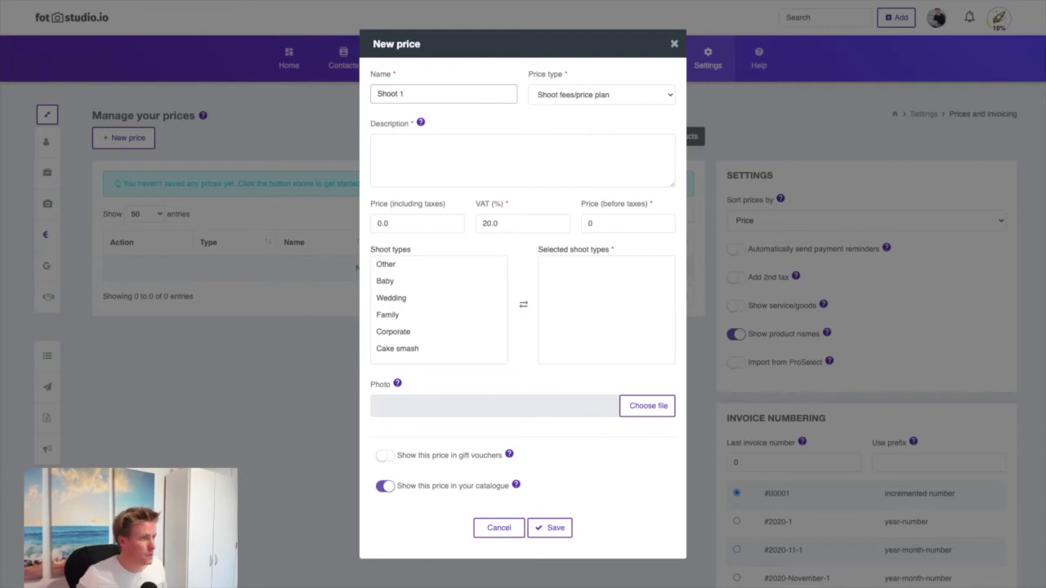
pyautogui.click(432, 168)
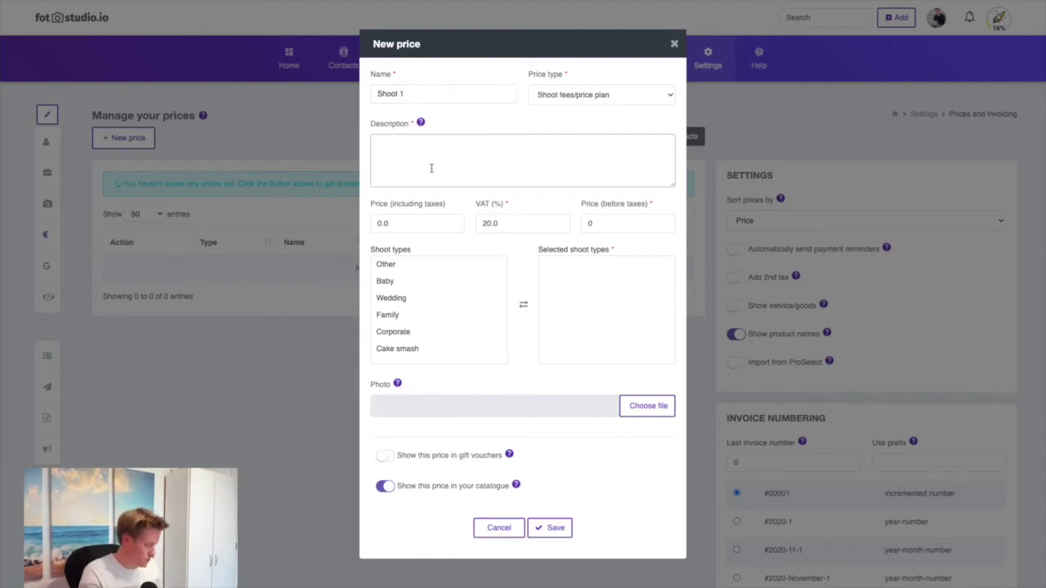
pyautogui.write('1 hour sh')
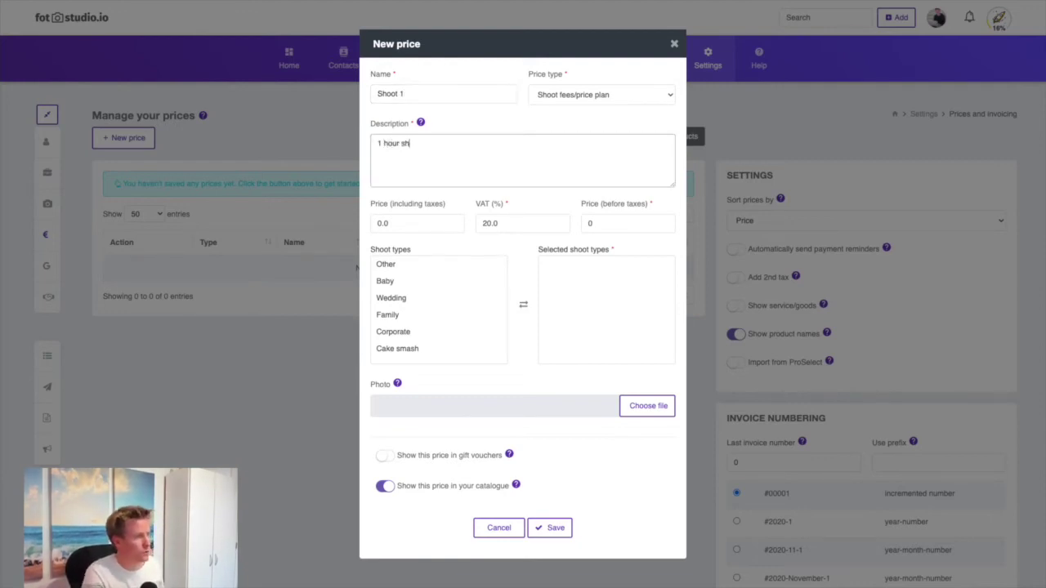
pyautogui.write('oot with 10 ')
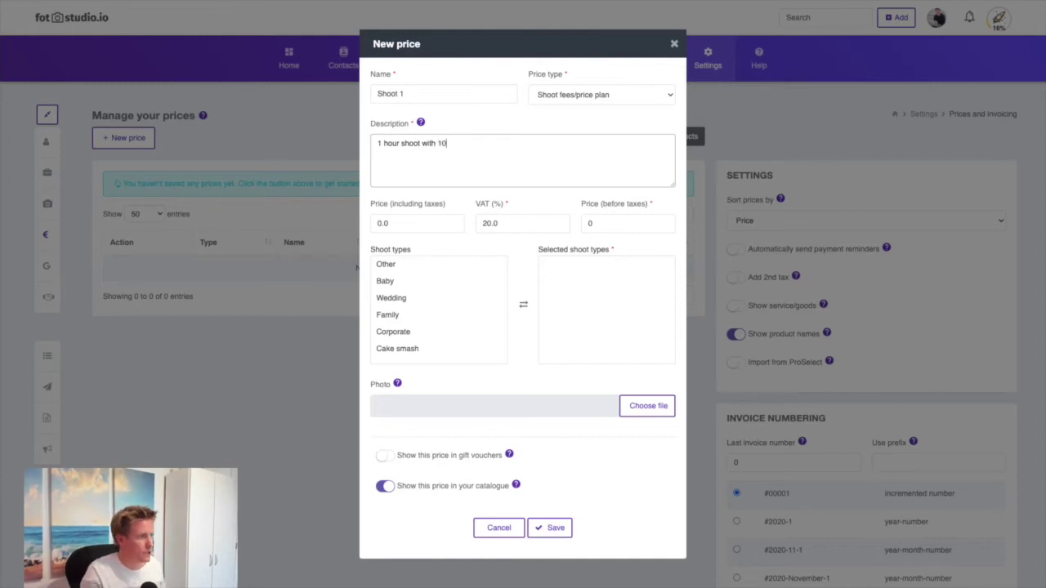
pyautogui.write('photos')
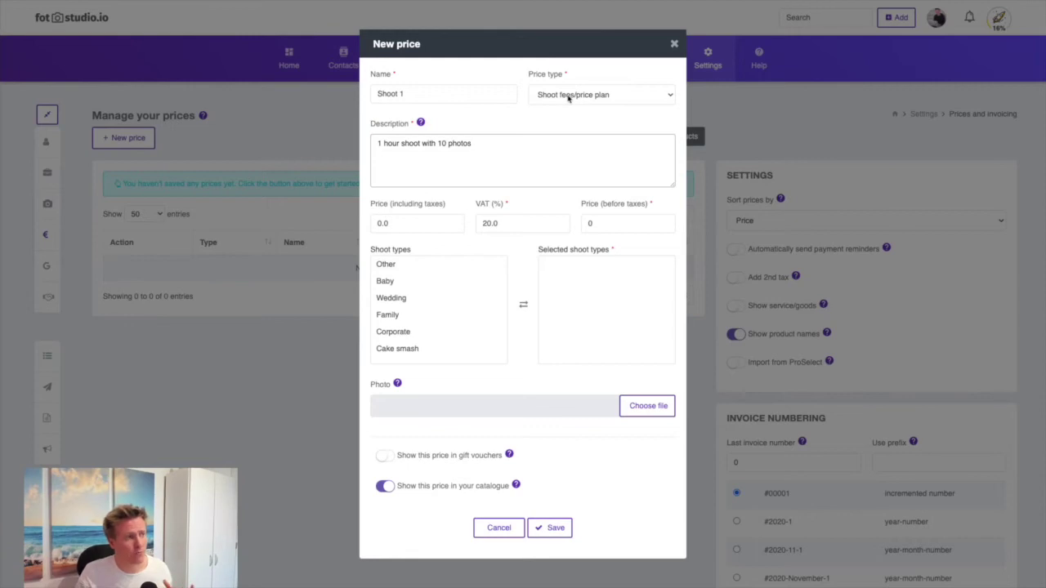
pyautogui.click(570, 96)
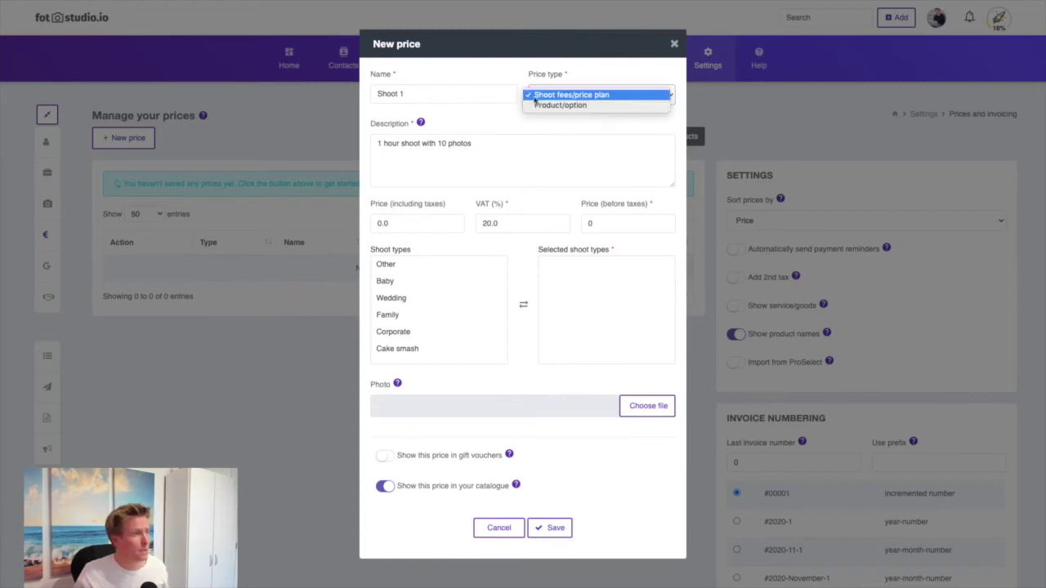
# Keep the Shoot fees/price plan type and set the price including taxes to 300.
pyautogui.click(582, 95)
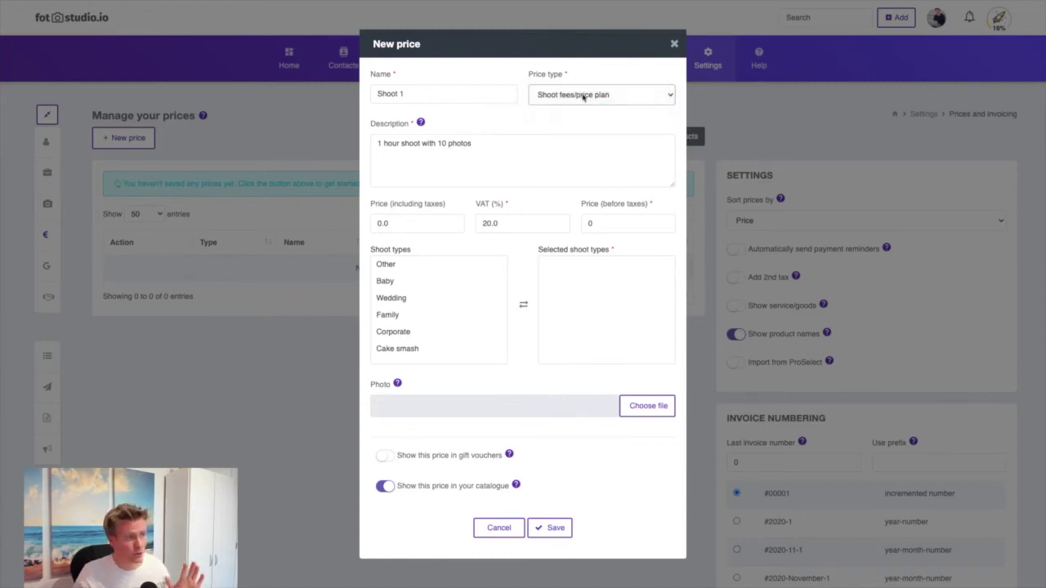
pyautogui.click(413, 224)
pyautogui.write('300')
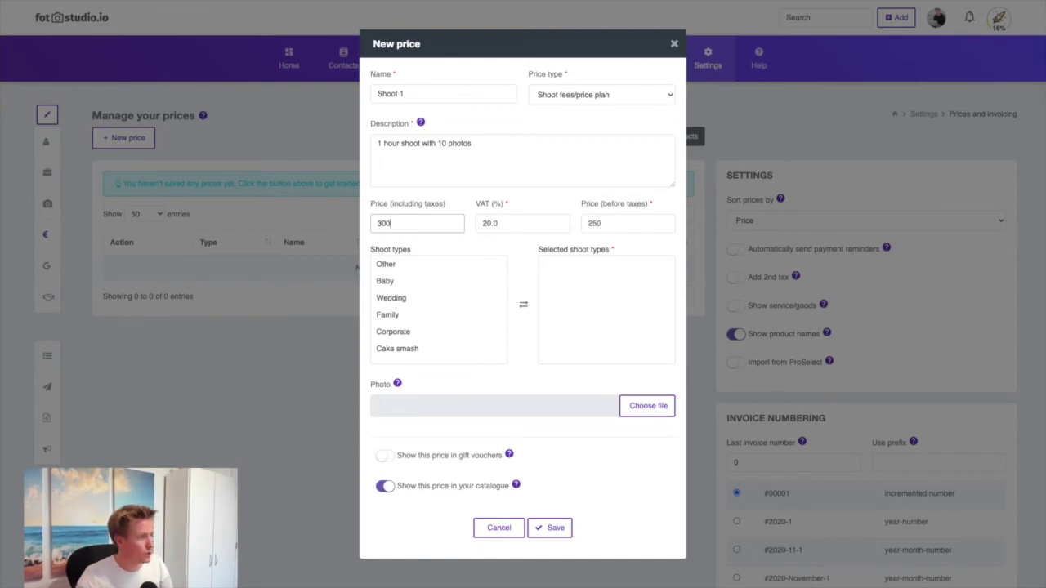
pyautogui.click(453, 247)
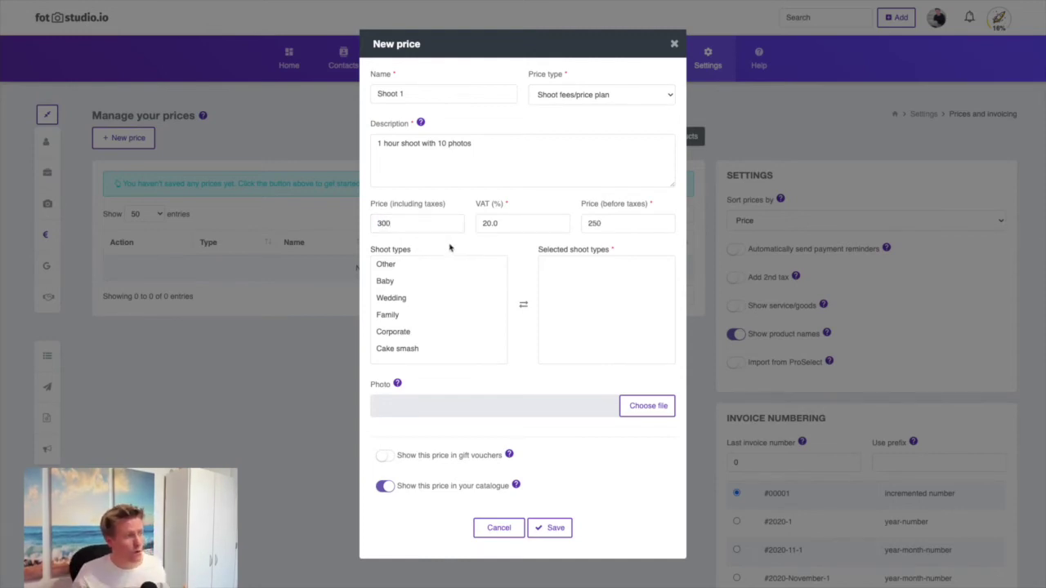
# Assign the Baby shoot type to this price and save Shoot 1.
pyautogui.click(445, 266)
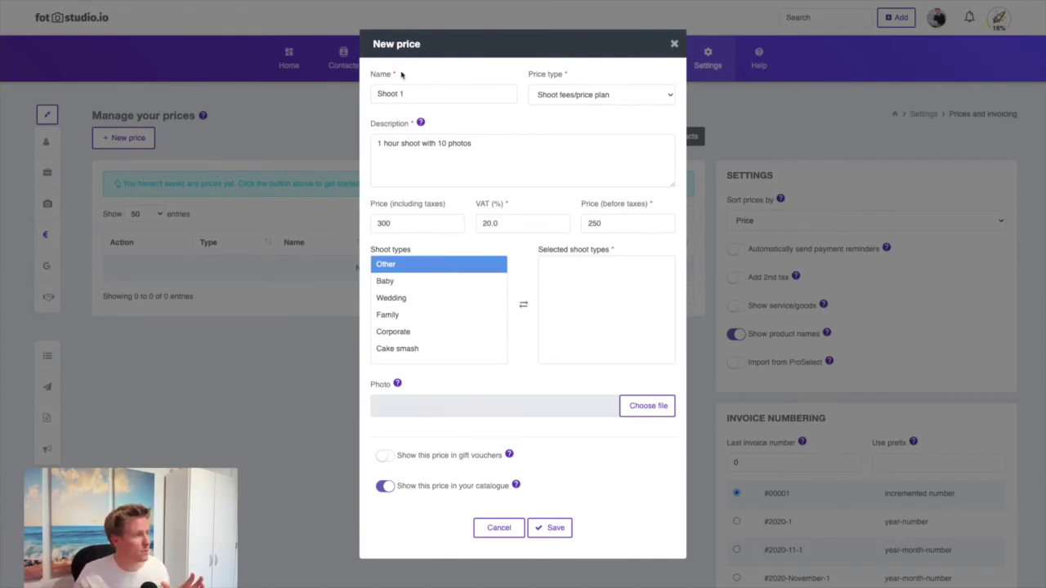
pyautogui.click(401, 297)
pyautogui.click(401, 281)
pyautogui.doubleClick(401, 281)
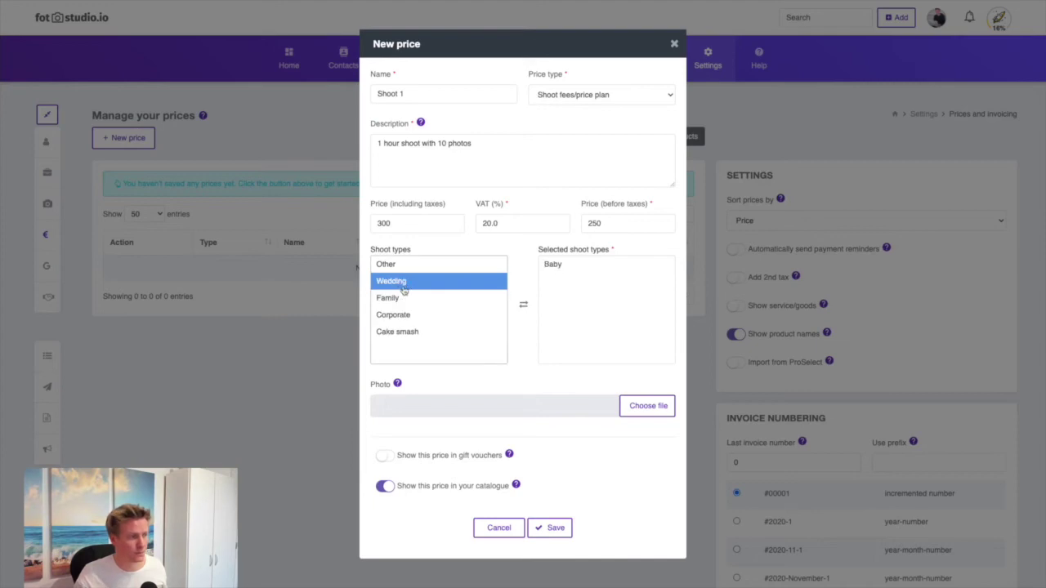
pyautogui.moveTo(401, 281); pyautogui.dragTo(497, 423)
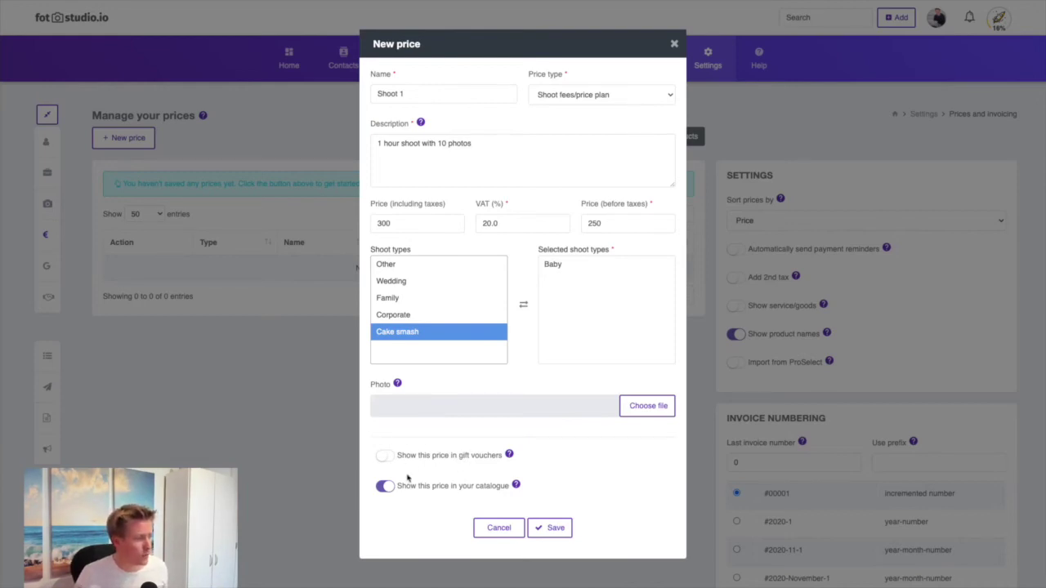
pyautogui.click(555, 529)
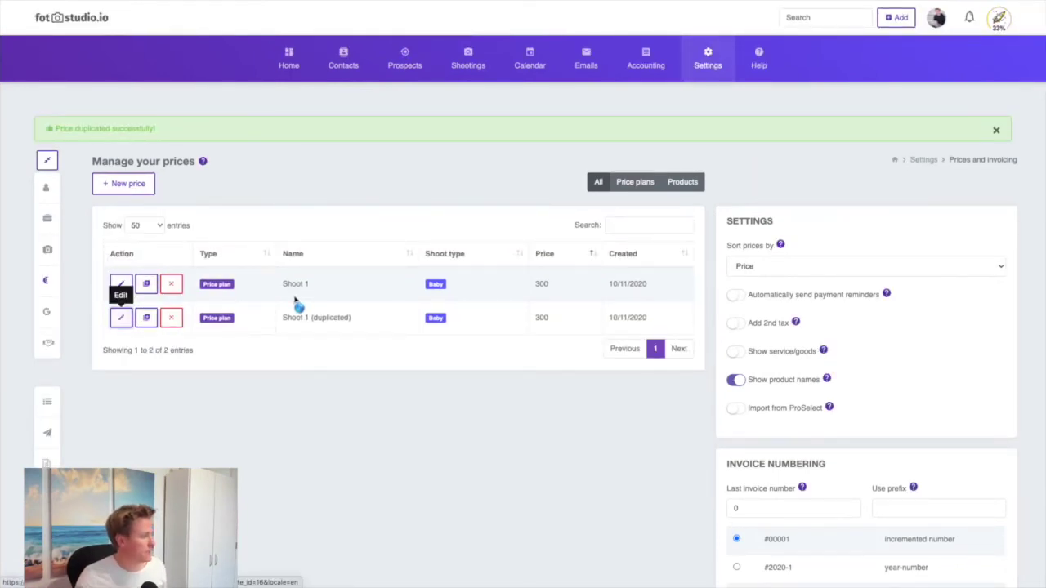
# Rename the duplicated price to 'Shoot 2' and change its description to 15 photos.
pyautogui.click(120, 320)
pyautogui.moveTo(402, 96); pyautogui.dragTo(460, 93)
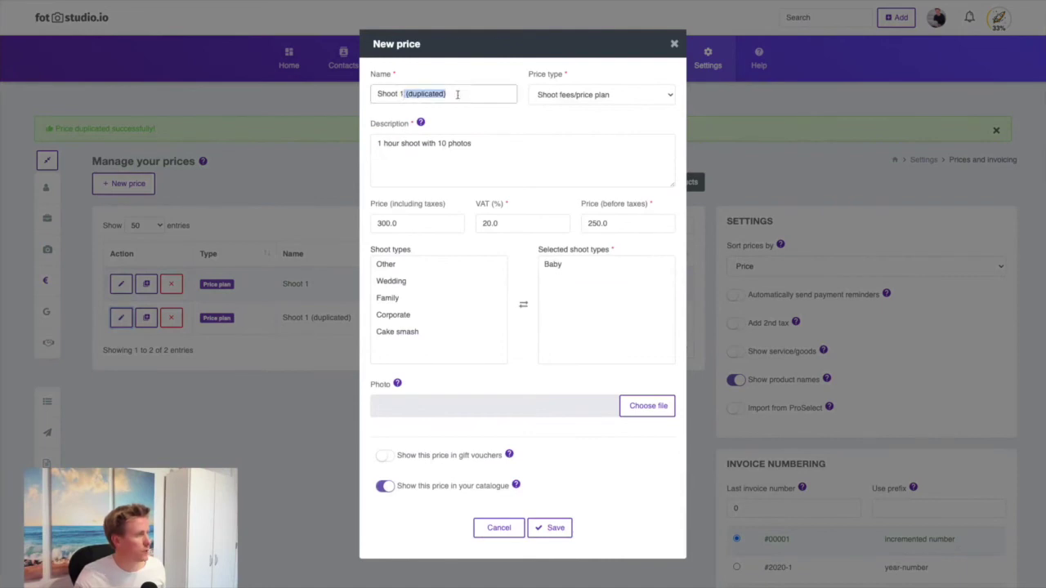
pyautogui.press('BackSpace')
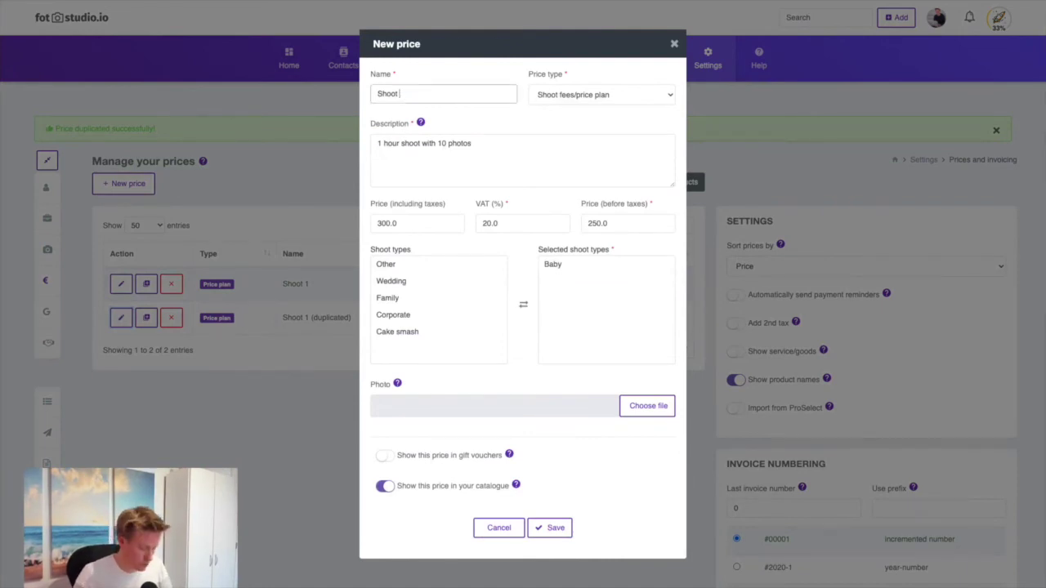
pyautogui.write('2')
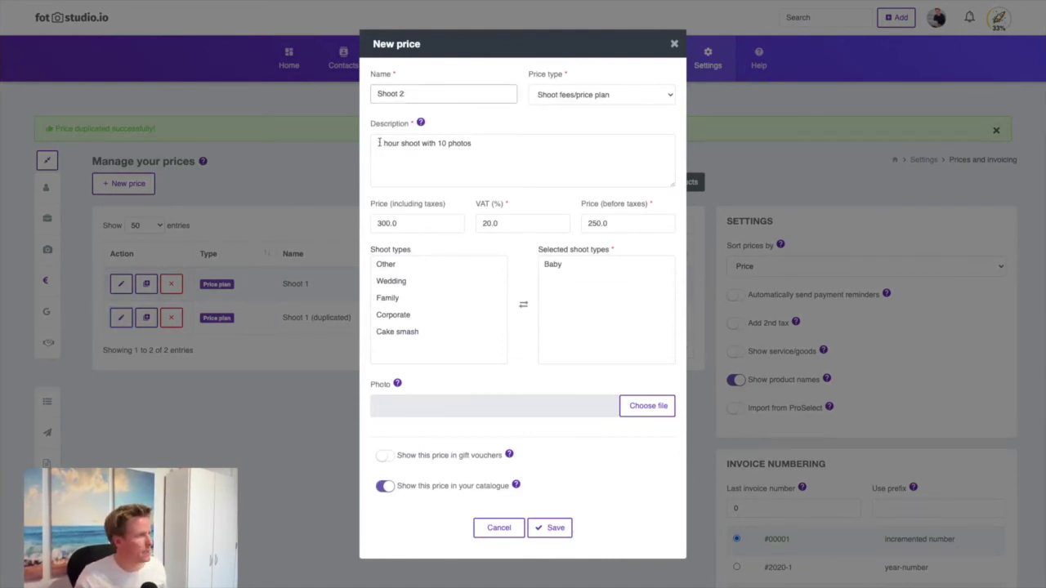
pyautogui.click(381, 143)
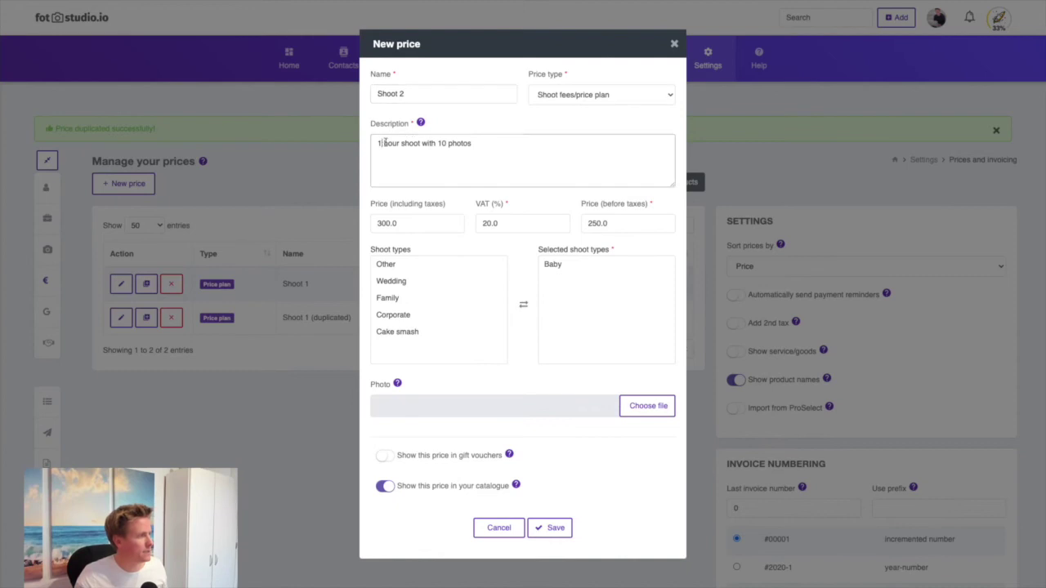
pyautogui.click(447, 143)
pyautogui.press('BackSpace')
pyautogui.write('5')
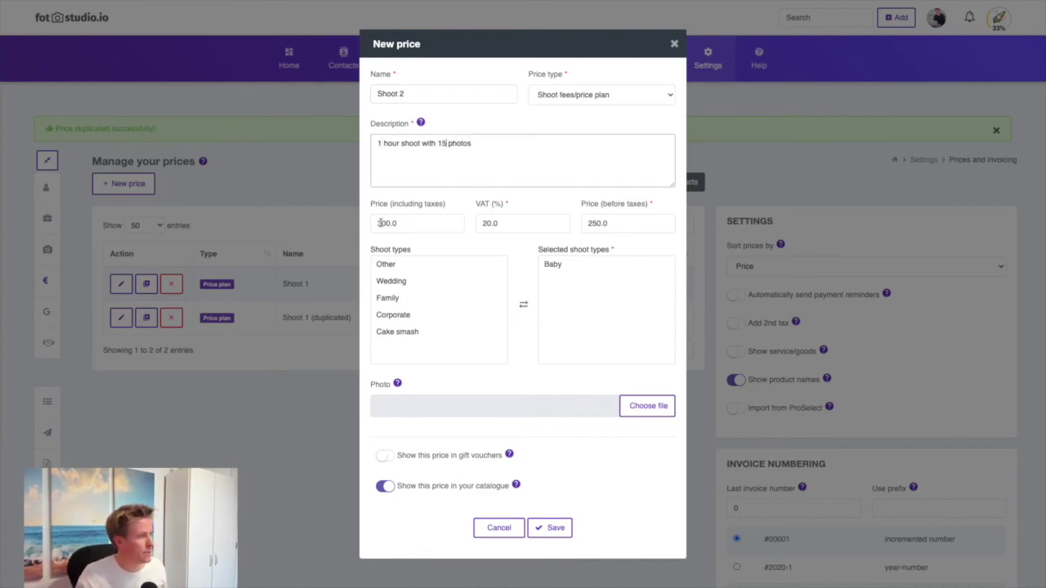
# Change the Shoot 2 price to 400, keeping Baby assigned, and save it.
pyautogui.click(381, 223)
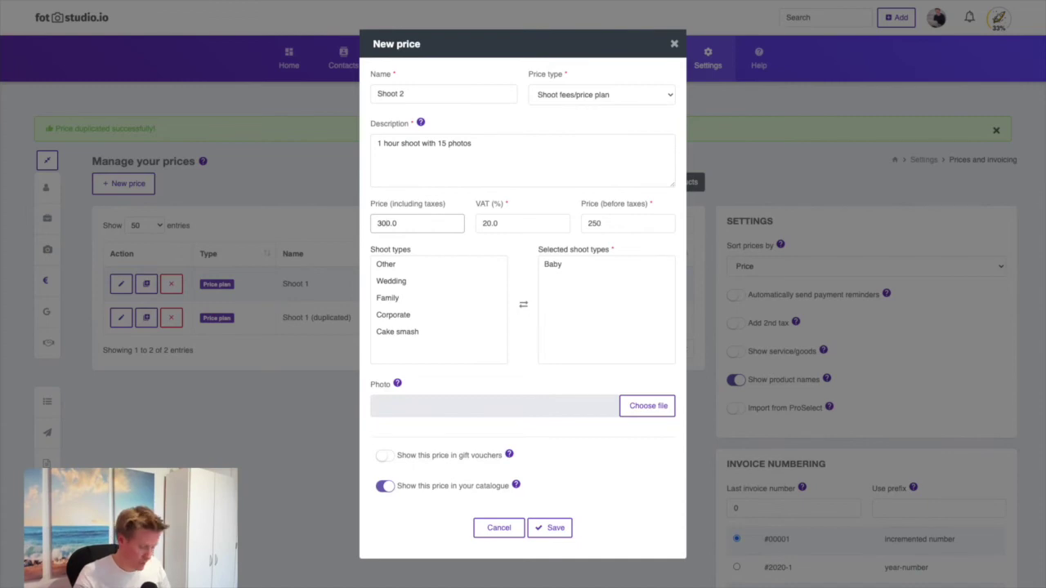
pyautogui.press('BackSpace')
pyautogui.write('4')
pyautogui.click(562, 261)
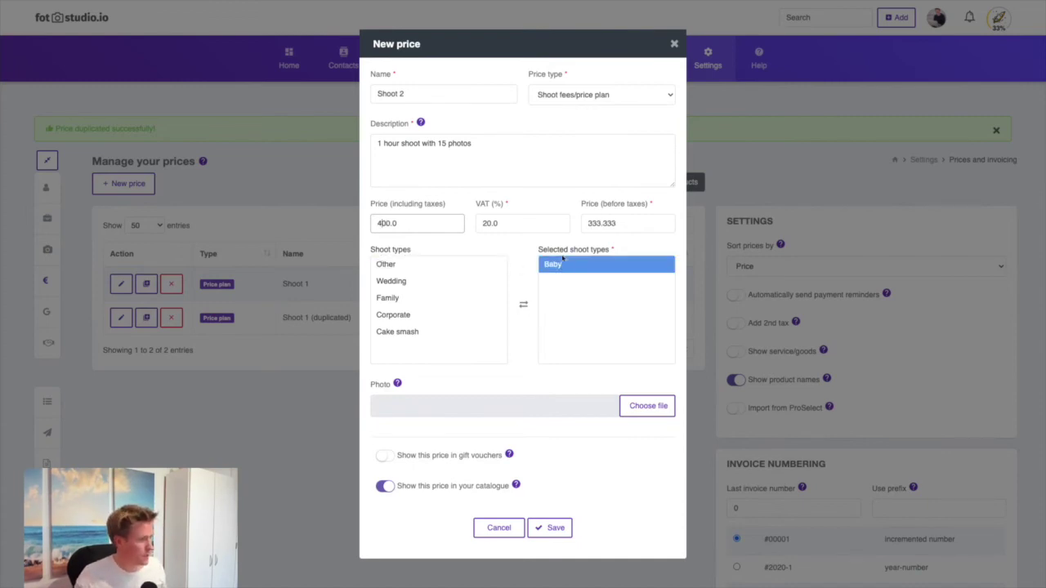
pyautogui.click(561, 527)
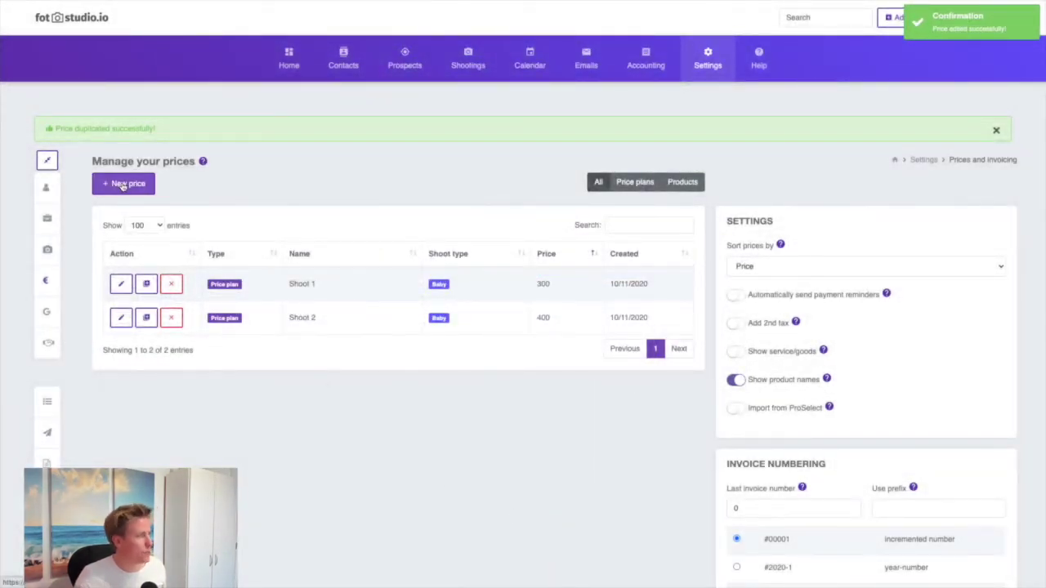
# Start a new price named 'Album' with price type Product/option.
pyautogui.click(122, 184)
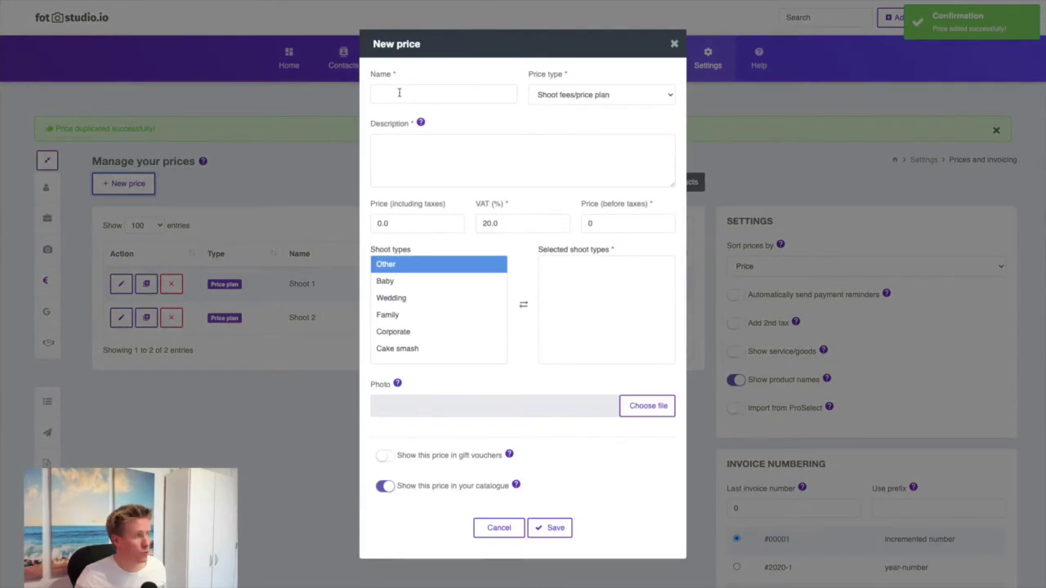
pyautogui.click(399, 90)
pyautogui.write('Album')
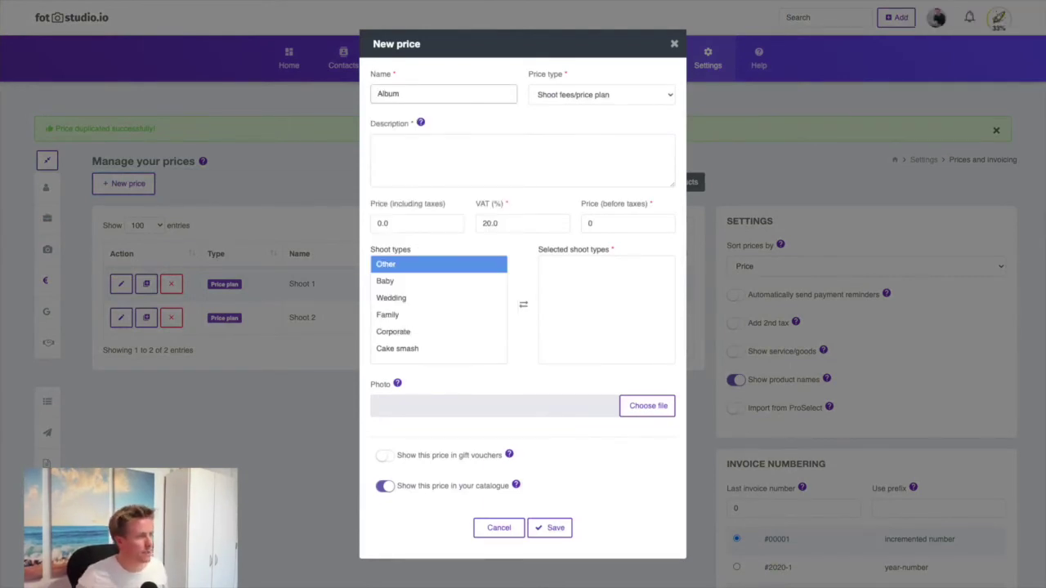
pyautogui.click(579, 101)
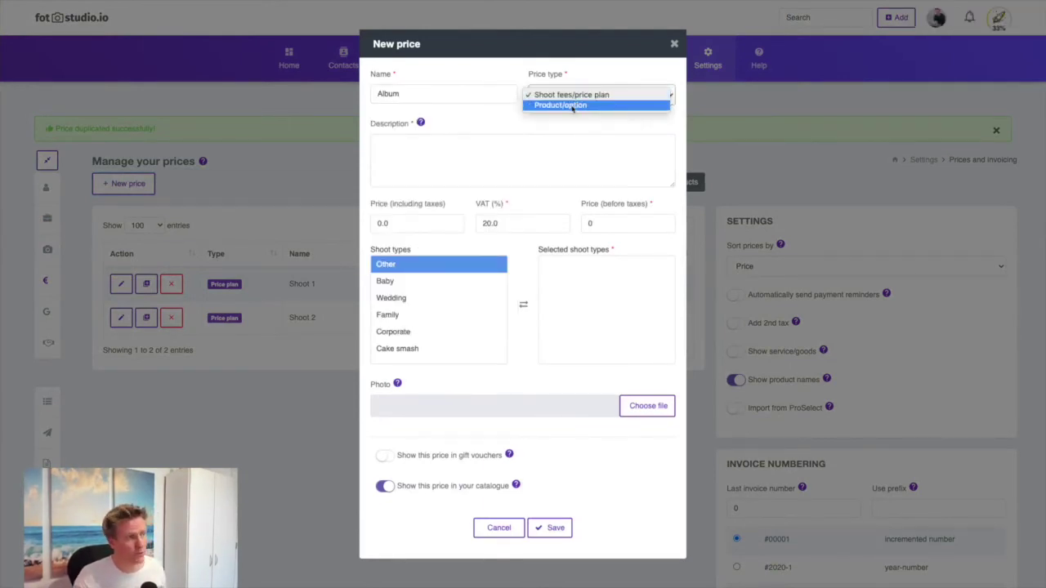
pyautogui.click(562, 106)
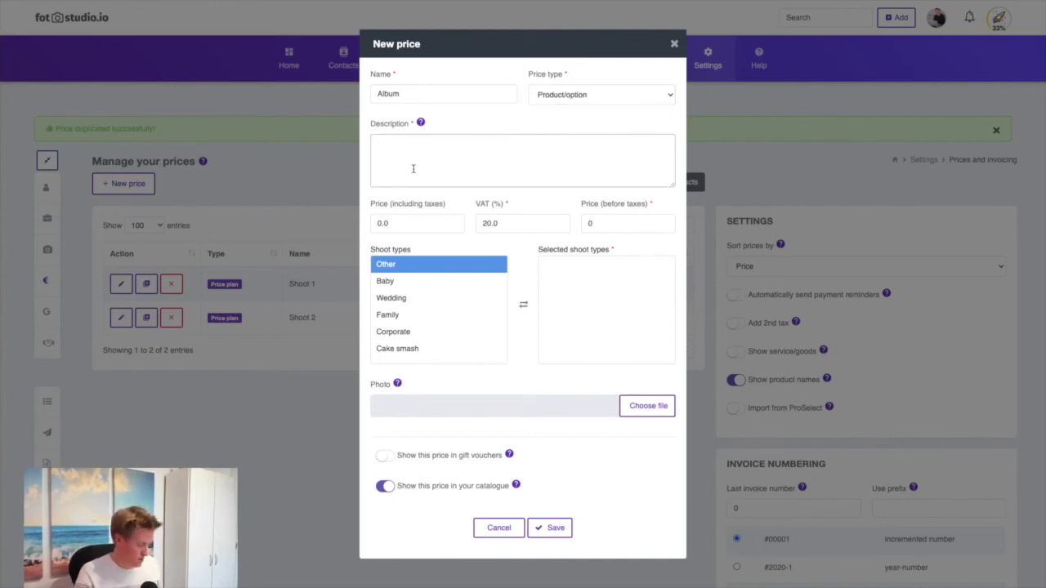
# Describe it as 'Beautiful printed album' with a price of 200.
pyautogui.click(412, 168)
pyautogui.write('Beautiful prin')
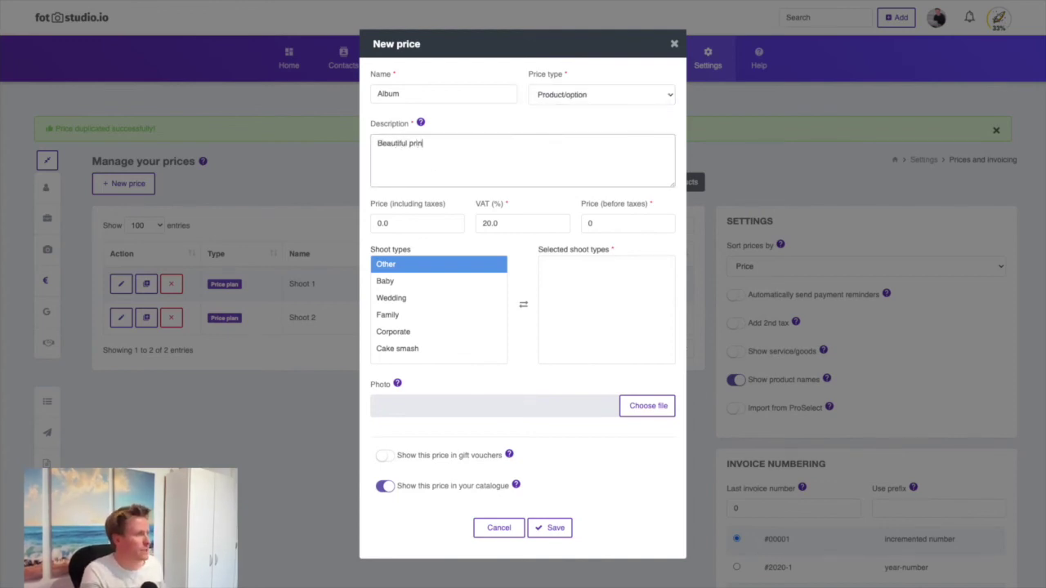
pyautogui.write('ted album')
pyautogui.press('Tab')
pyautogui.write('200')
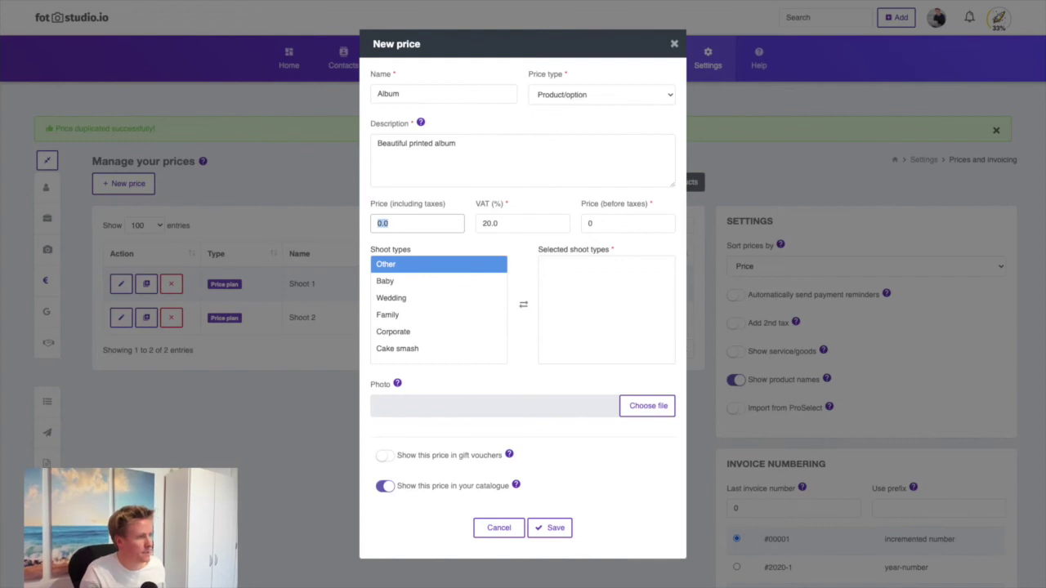
# Leave no shoot types selected so the Album applies to all shoots, and save it.
pyautogui.click(455, 299)
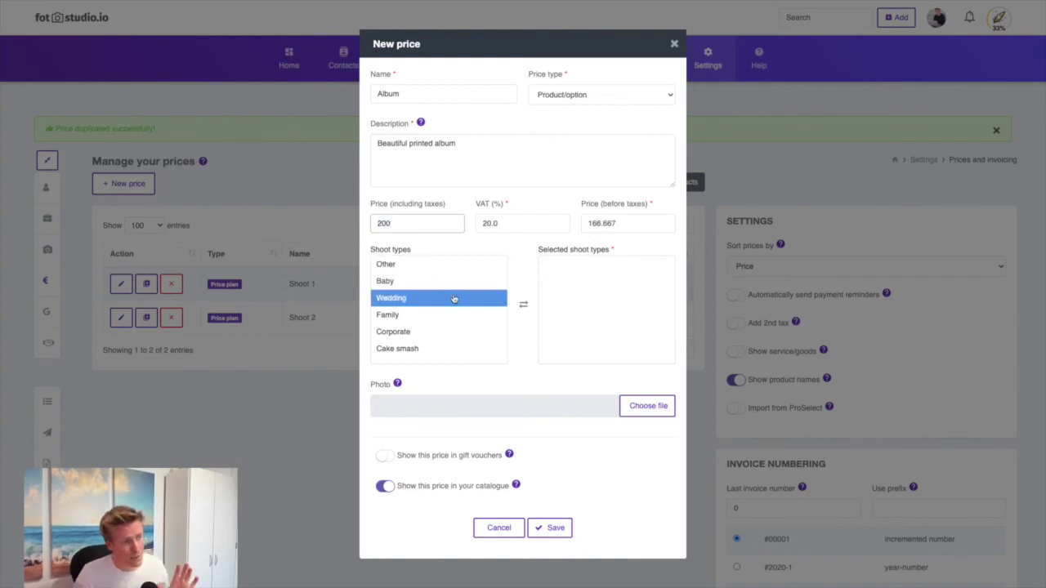
pyautogui.click(452, 278)
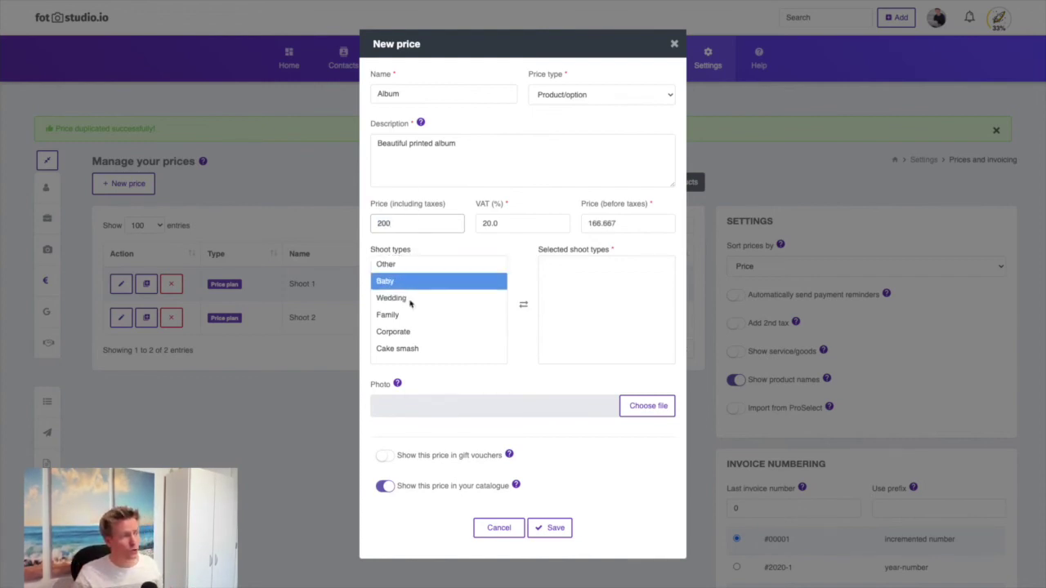
pyautogui.click(438, 349)
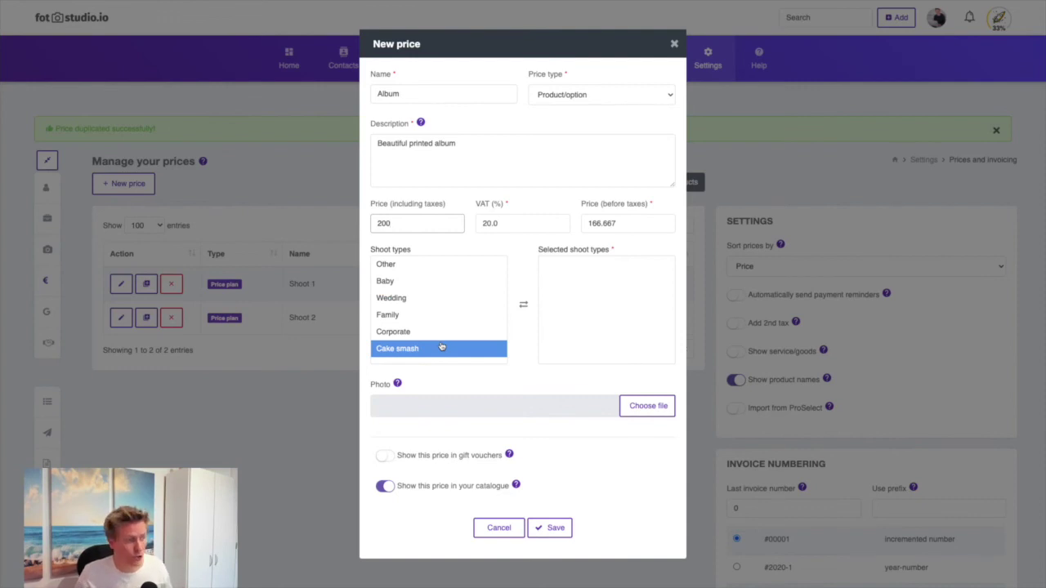
pyautogui.click(437, 337)
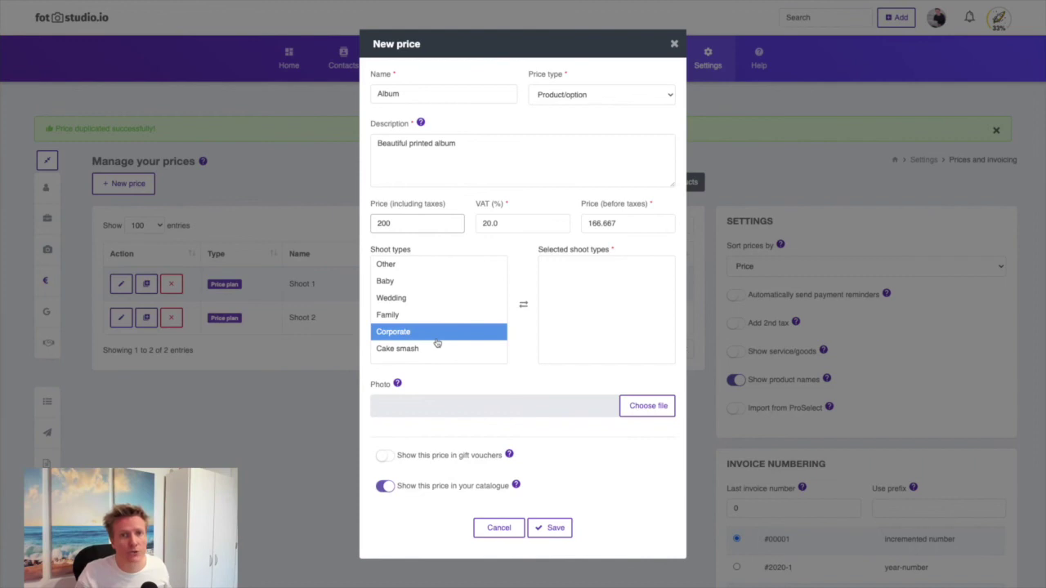
pyautogui.click(441, 317)
pyautogui.click(445, 301)
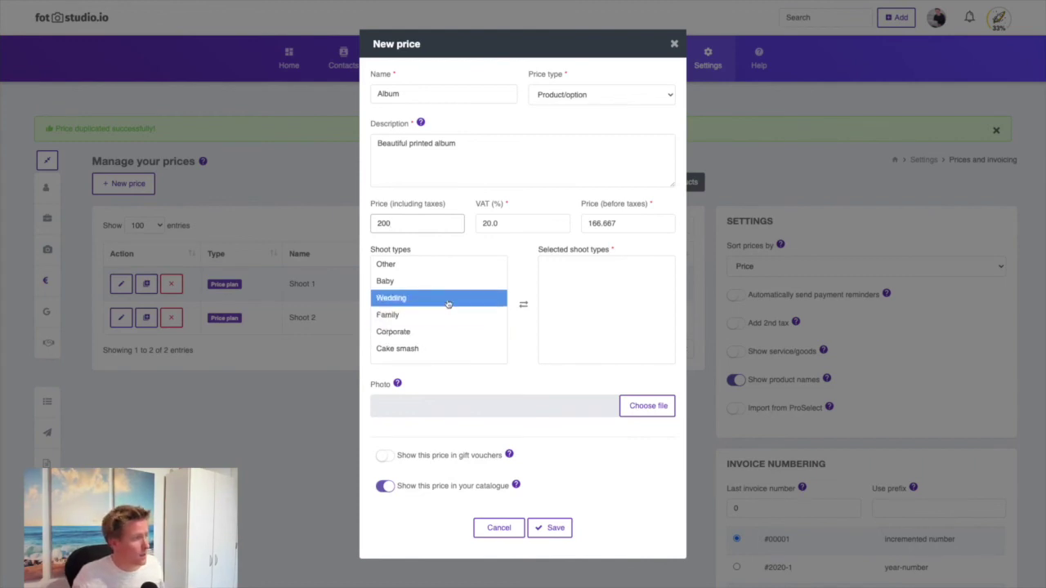
pyautogui.click(474, 265)
pyautogui.press('Down')
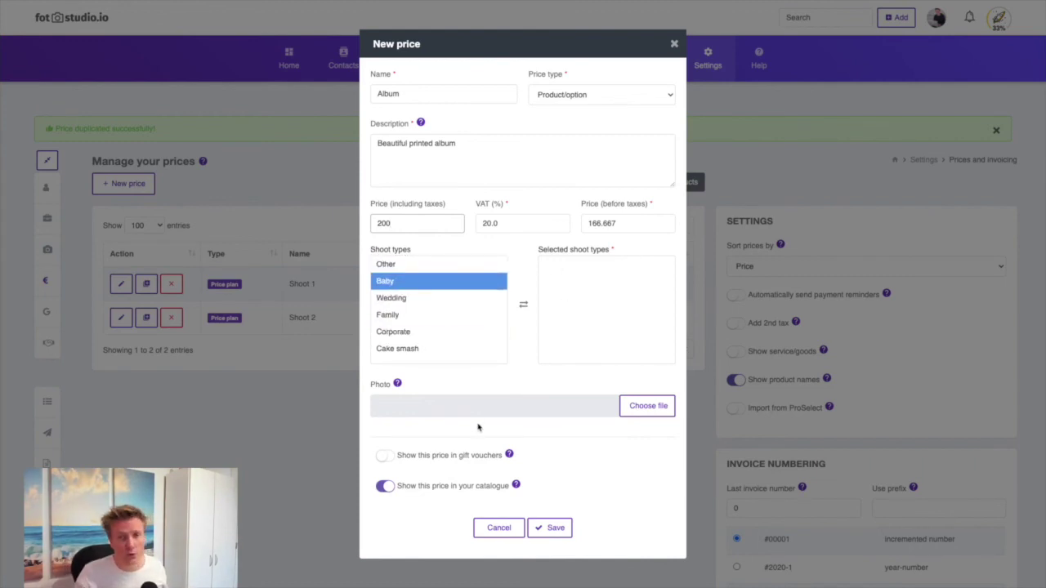
pyautogui.click(409, 263)
pyautogui.click(402, 332)
pyautogui.click(413, 349)
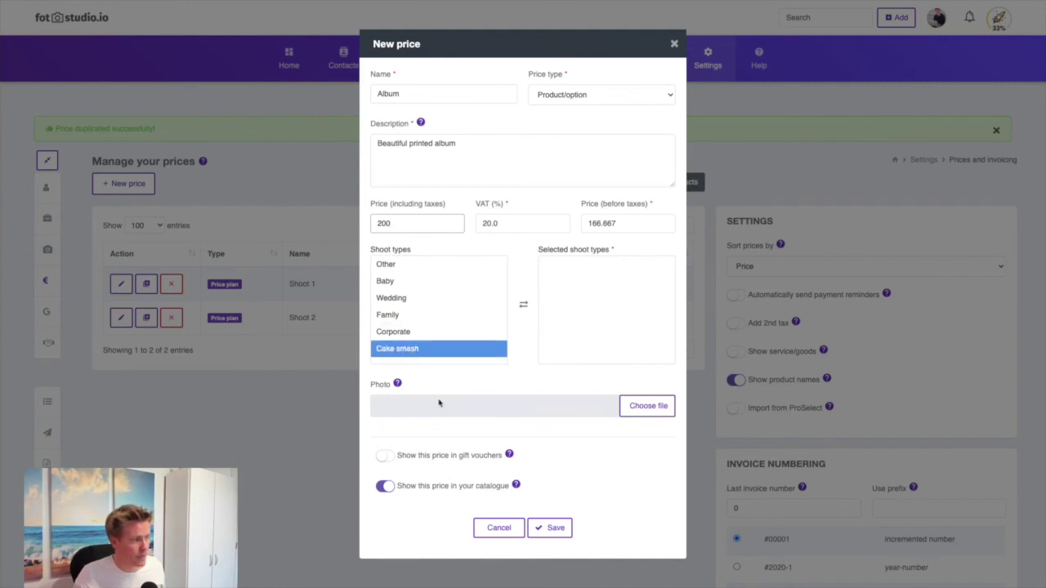
pyautogui.click(556, 529)
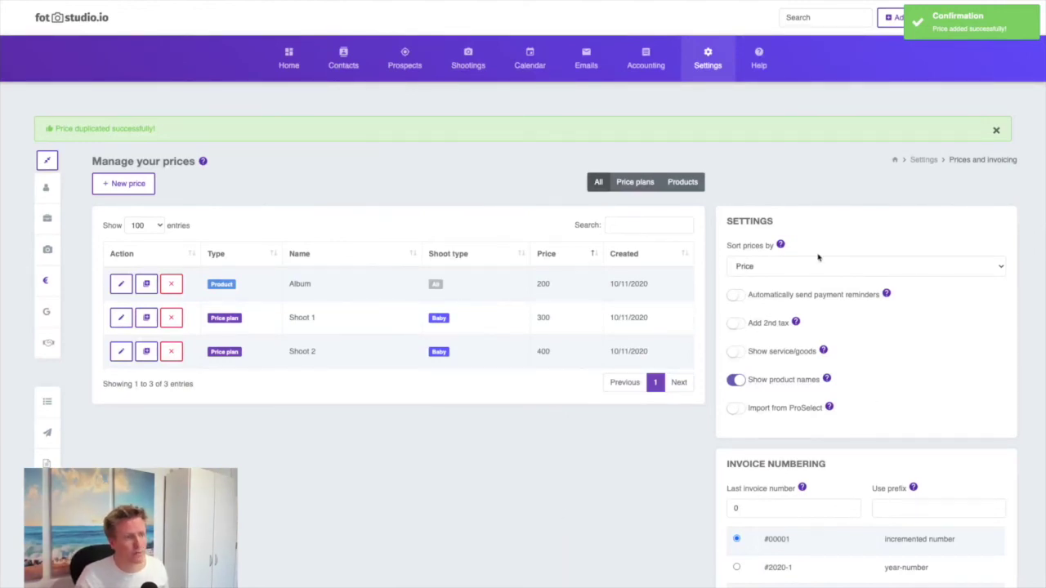
pyautogui.scroll(-3, 694, 406)
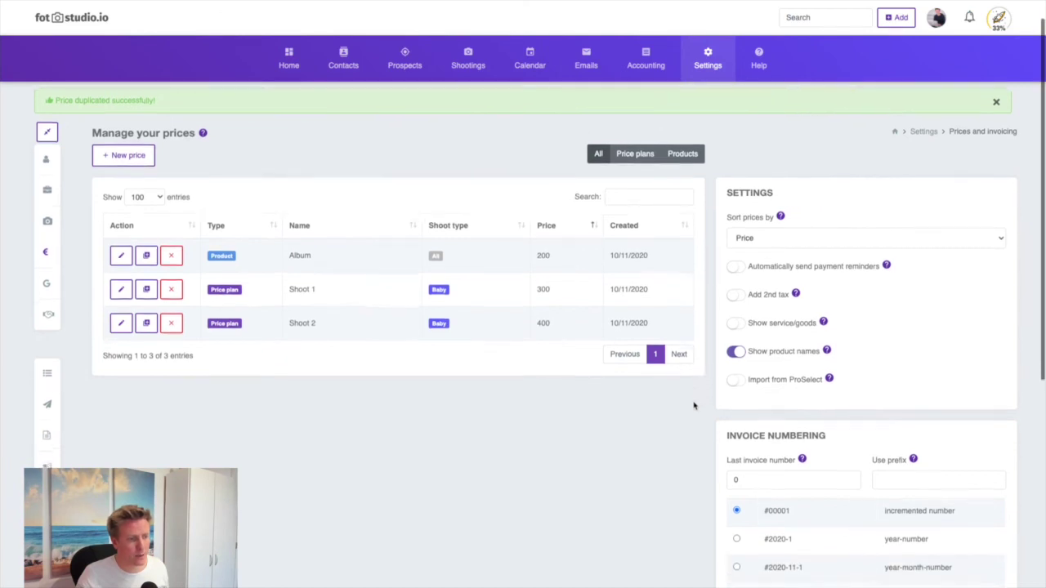